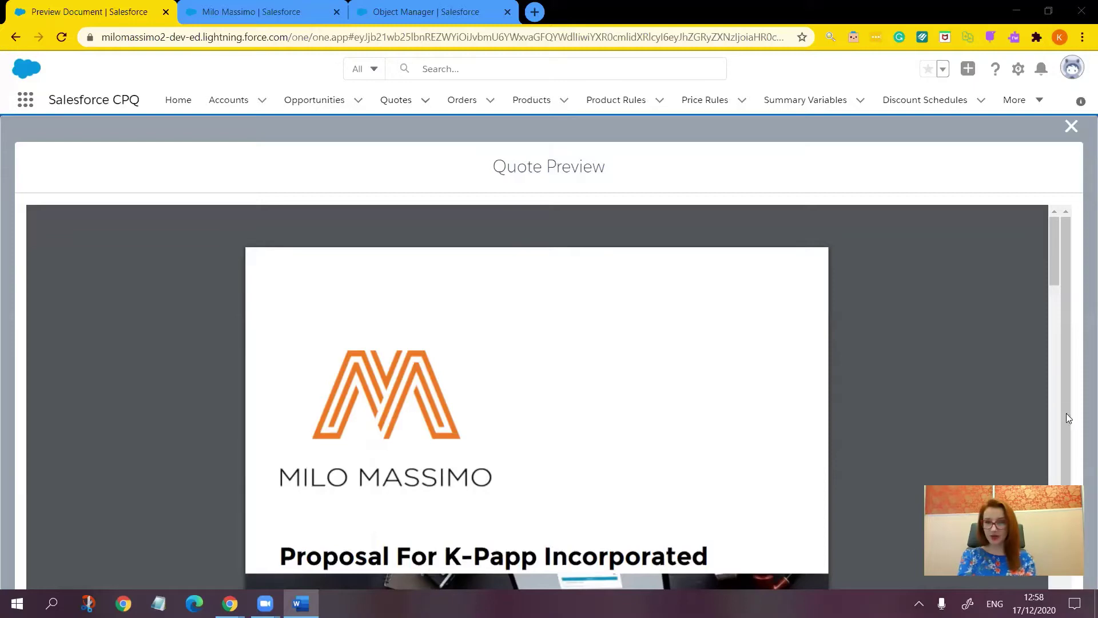
Scroll the quote preview to page 2's line items table to inspect the DISC (%) column
drag(1057, 271, 1062, 423)
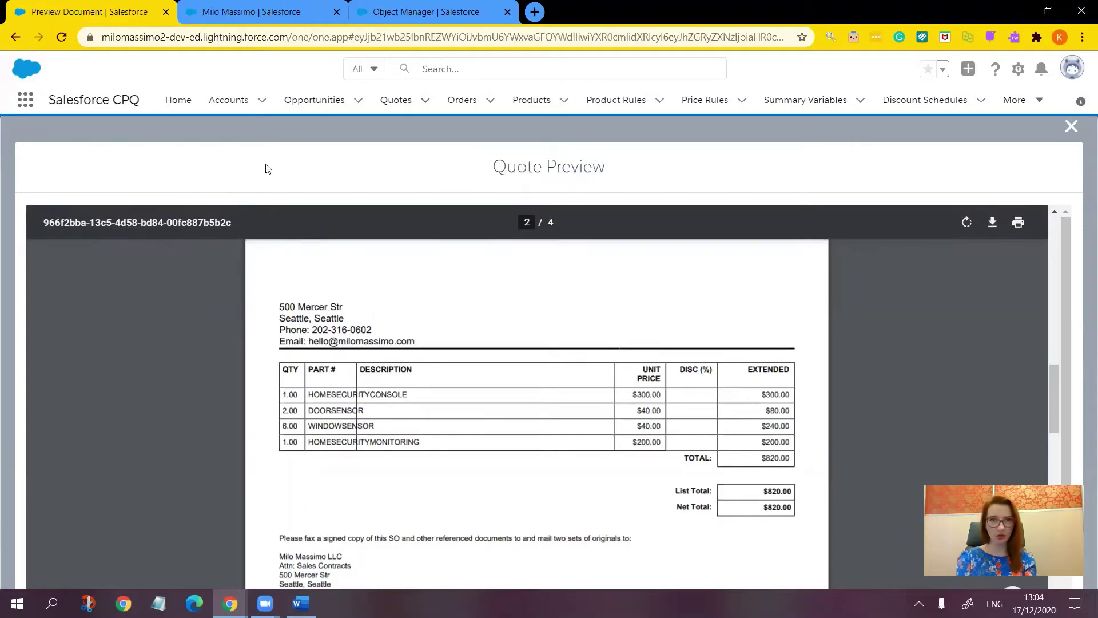
Open the Milo Massimo template's Cover Page section to see its Include_Cover_Page__c print condition
click(243, 16)
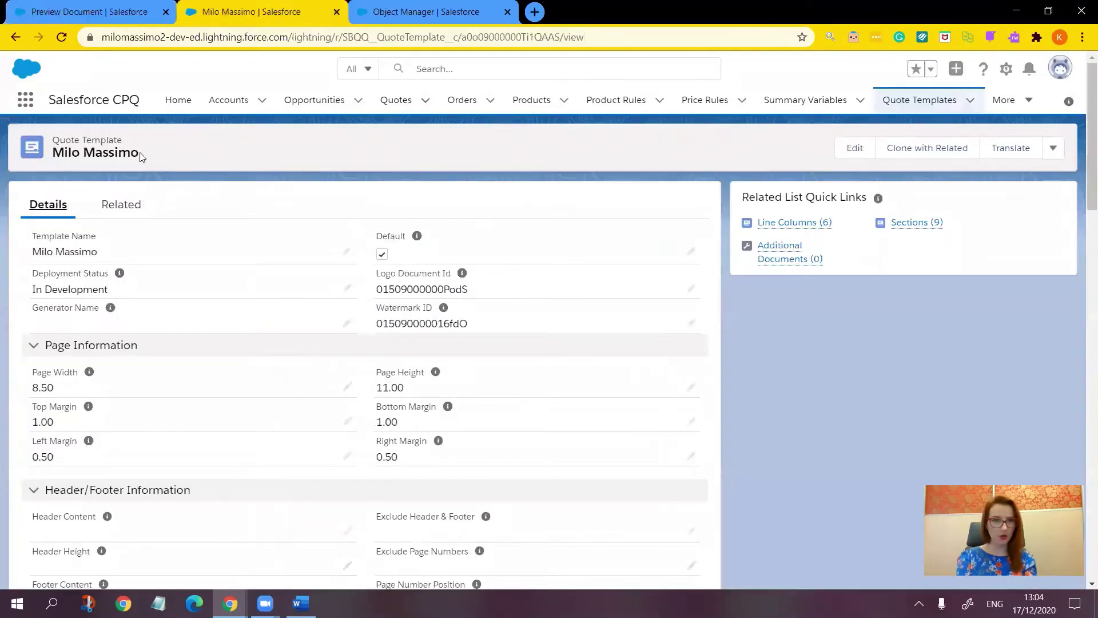
click(114, 211)
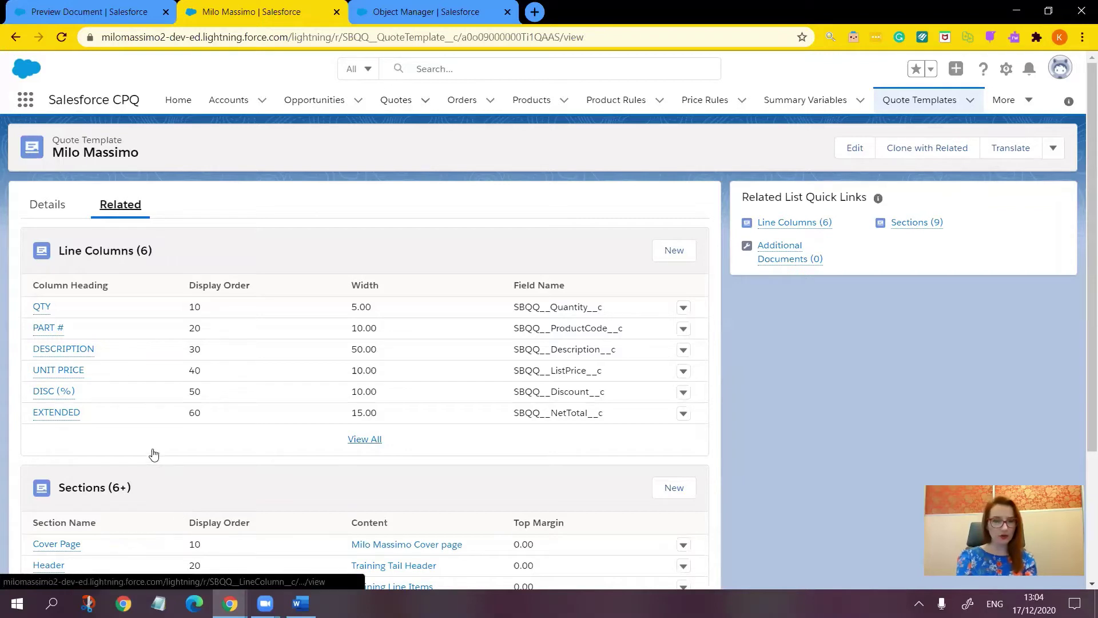
click(58, 544)
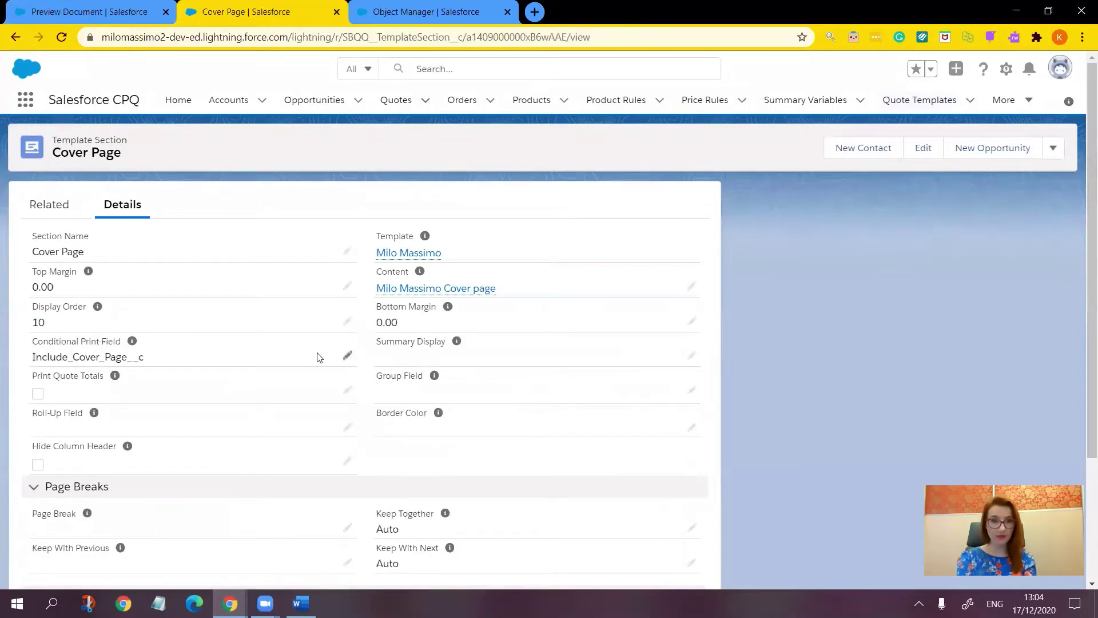
click(348, 357)
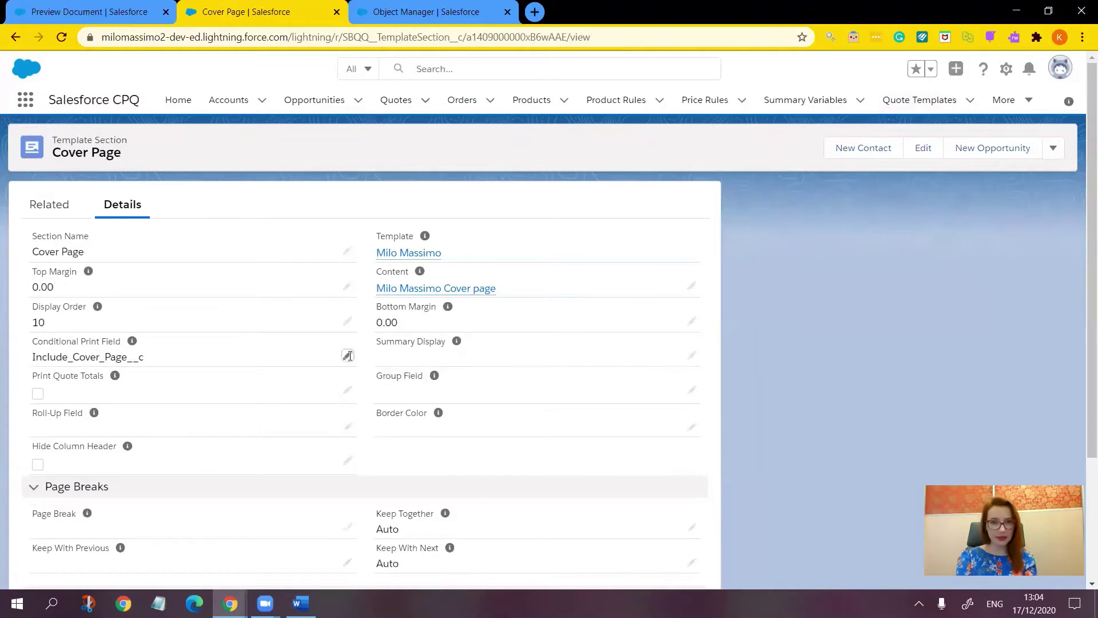
click(344, 401)
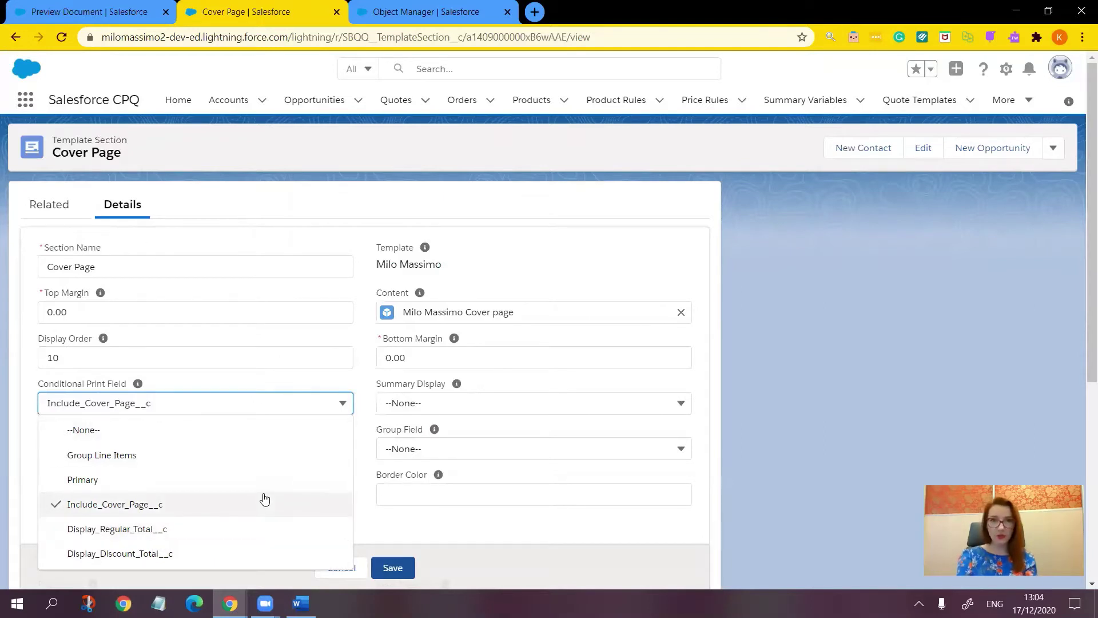
click(505, 530)
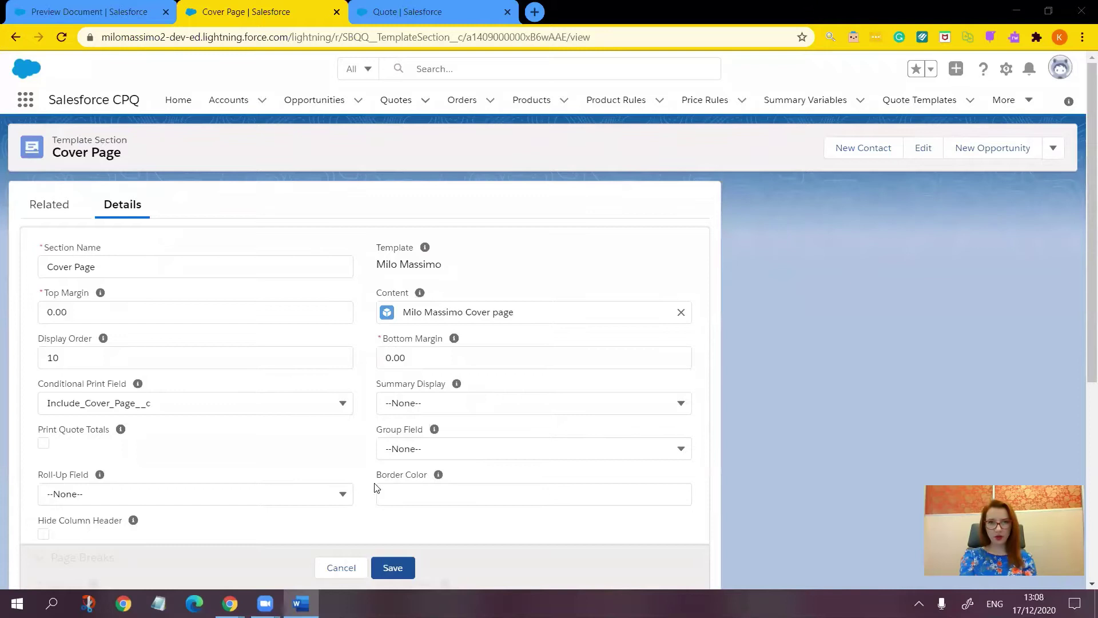
click(341, 567)
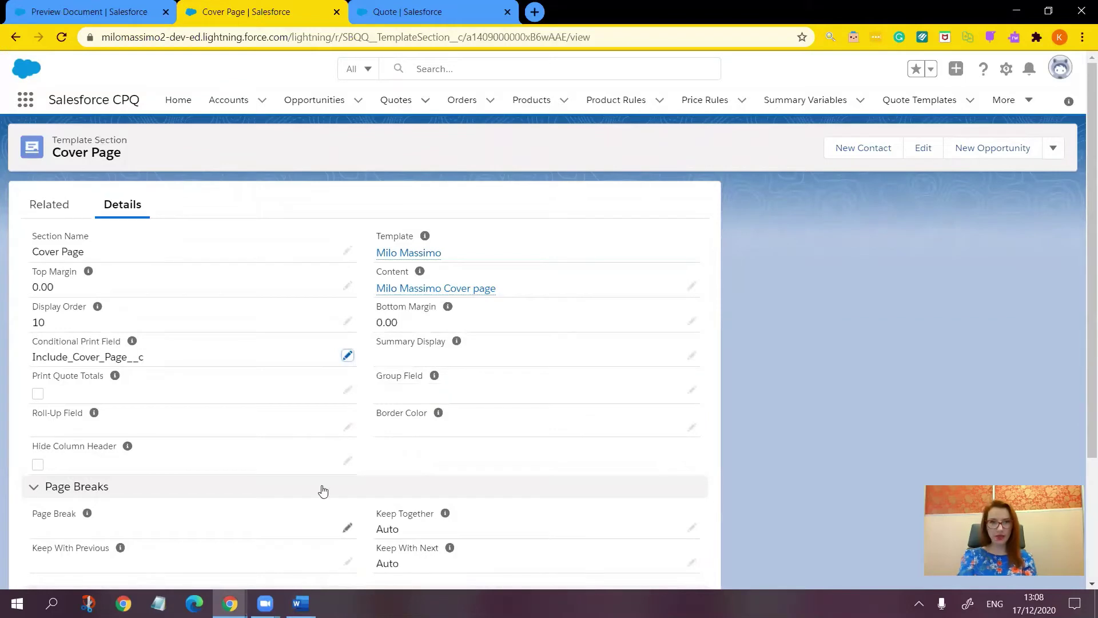
Open the Quote field Addl. Disc. Amount by filtering its fields for 'add'
click(411, 12)
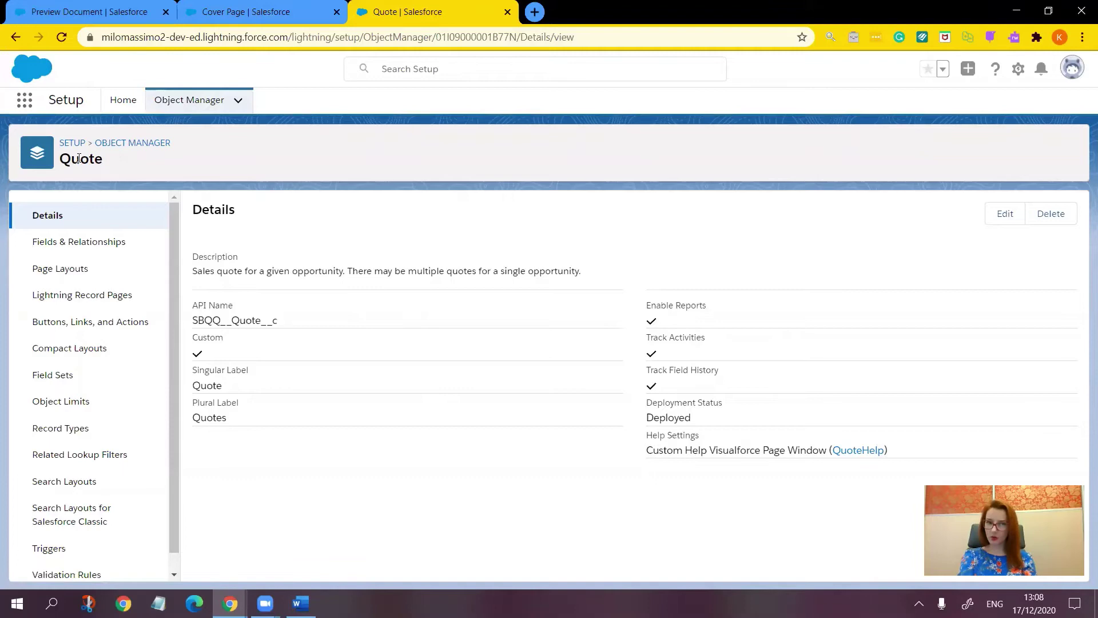
click(87, 243)
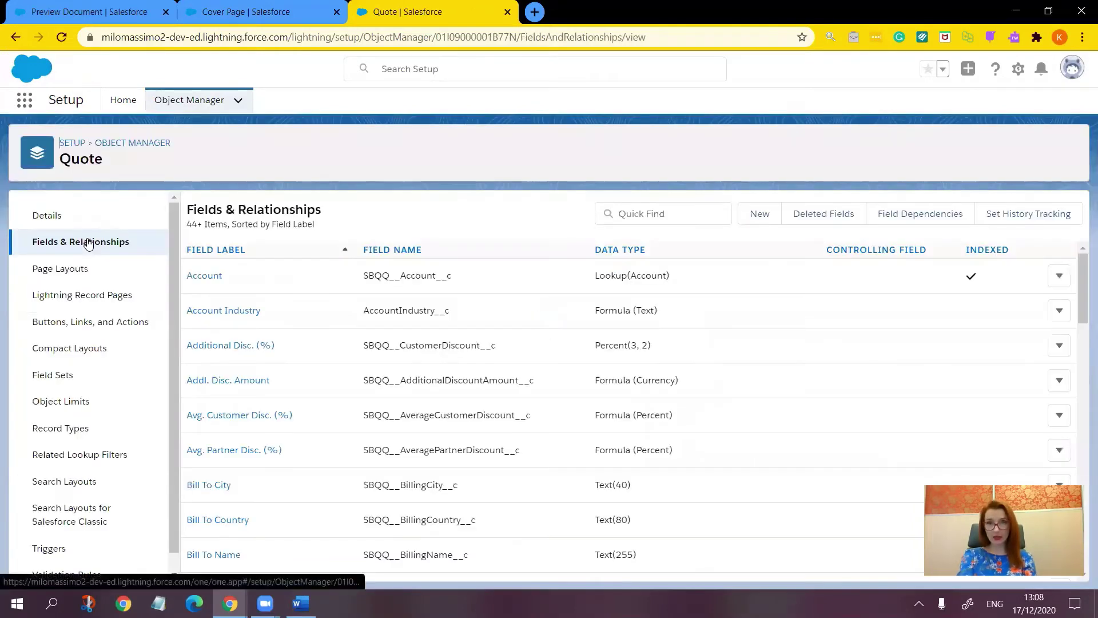
click(663, 213)
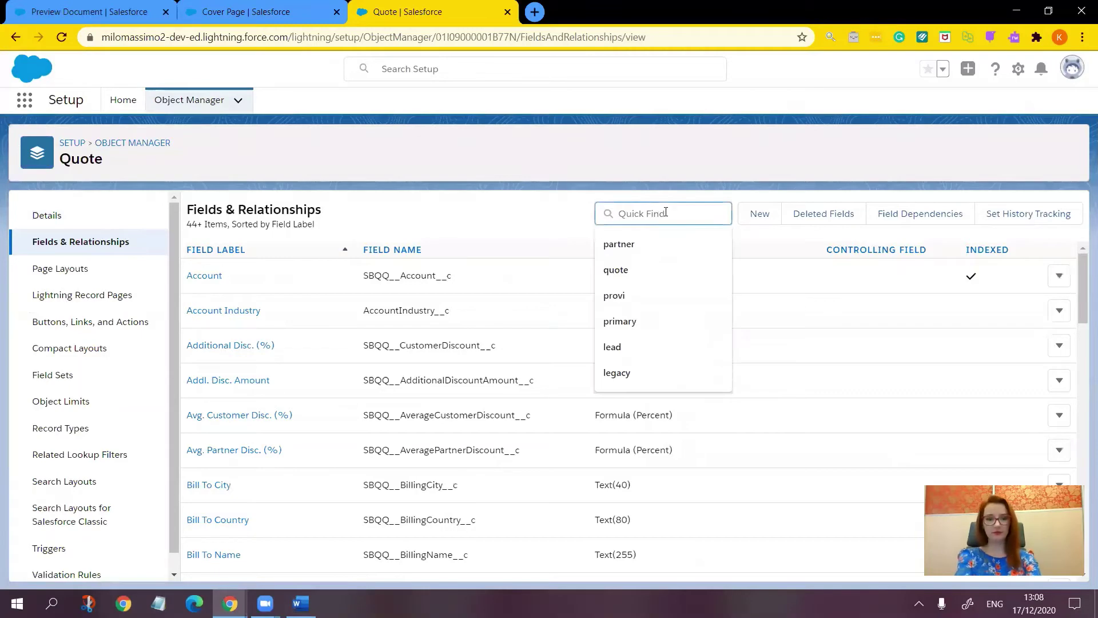
text(add)
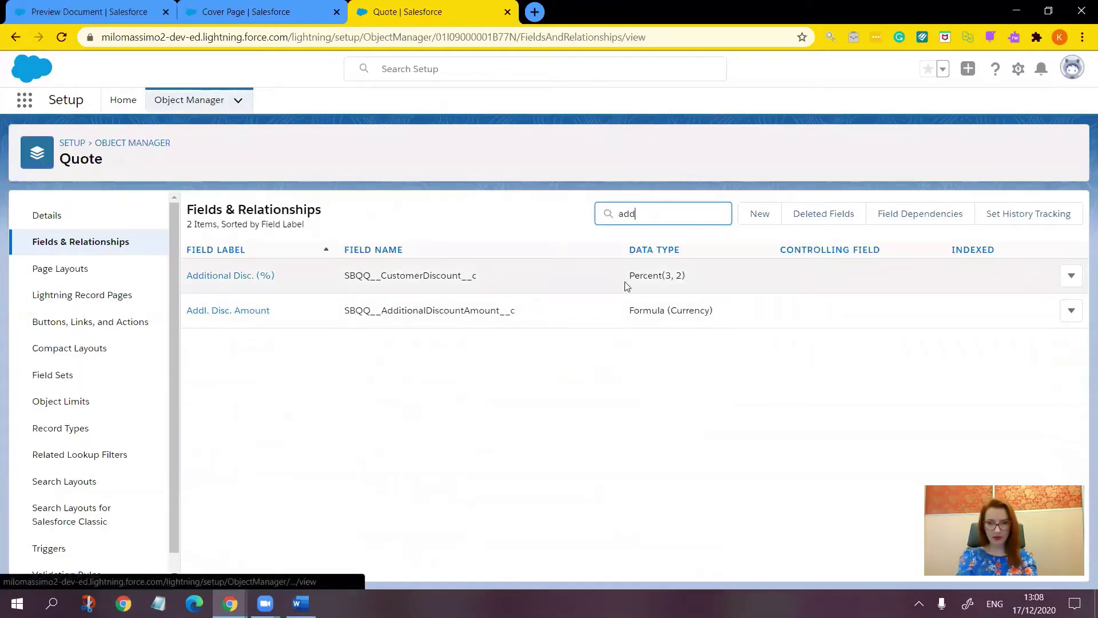
click(244, 314)
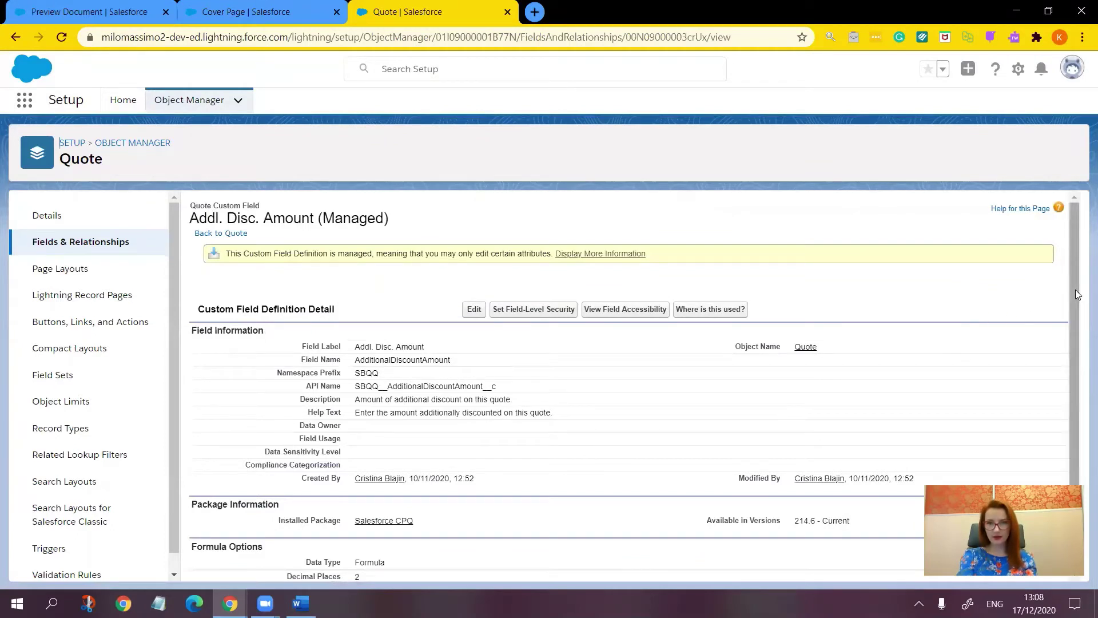
Copy the API name SBQQ__AdditionalDiscountAmount__c and return to the Object Manager list
drag(1075, 290, 1080, 337)
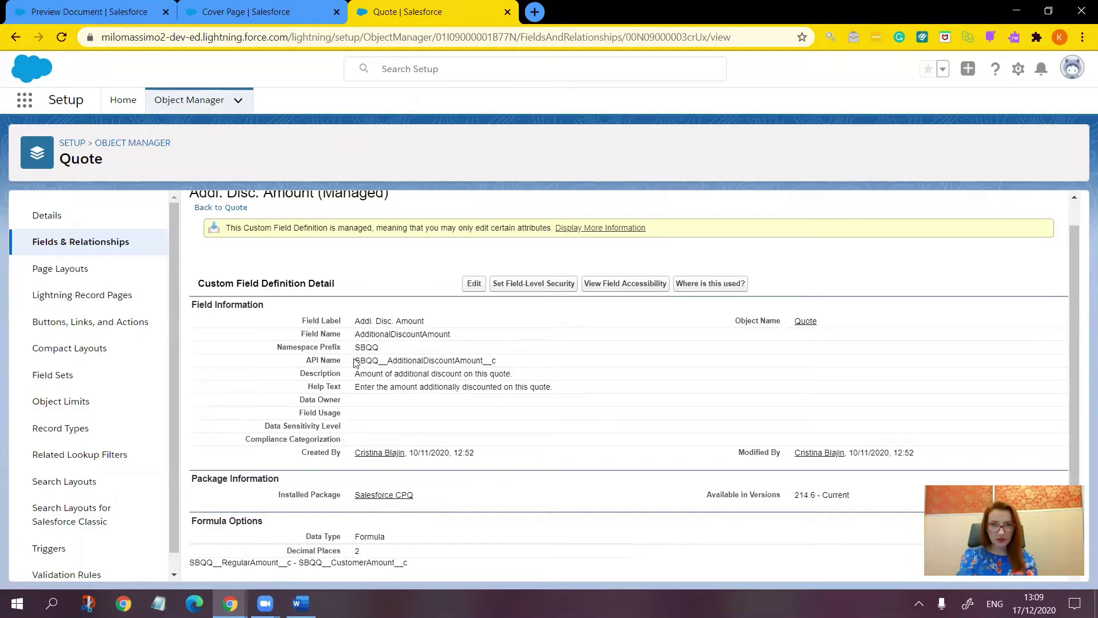
drag(356, 360, 499, 367)
key(ctrl+c)
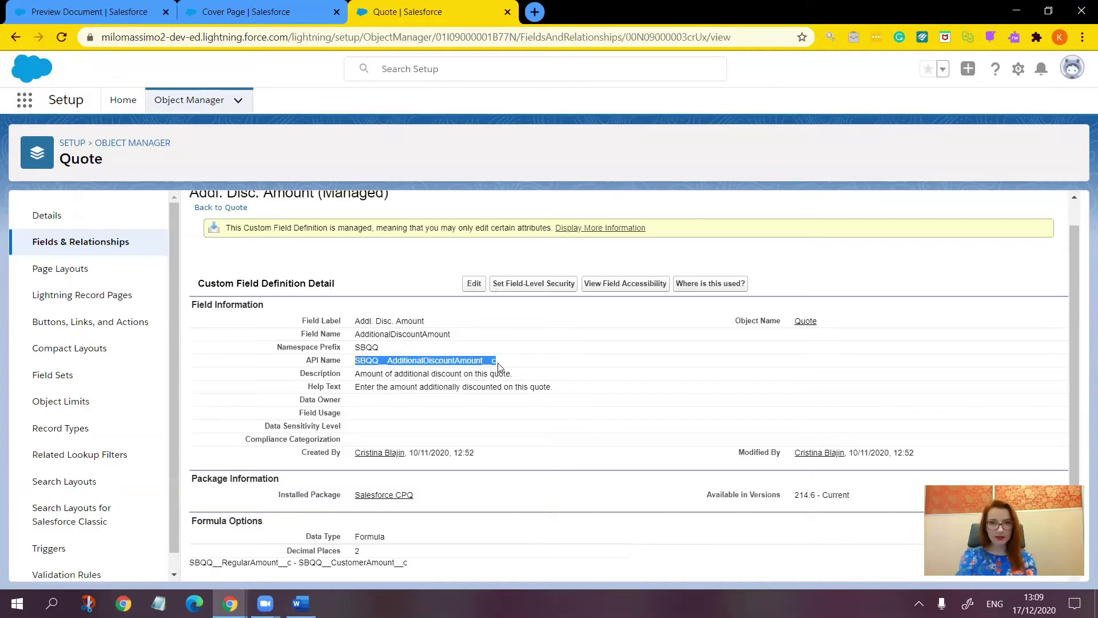
click(134, 146)
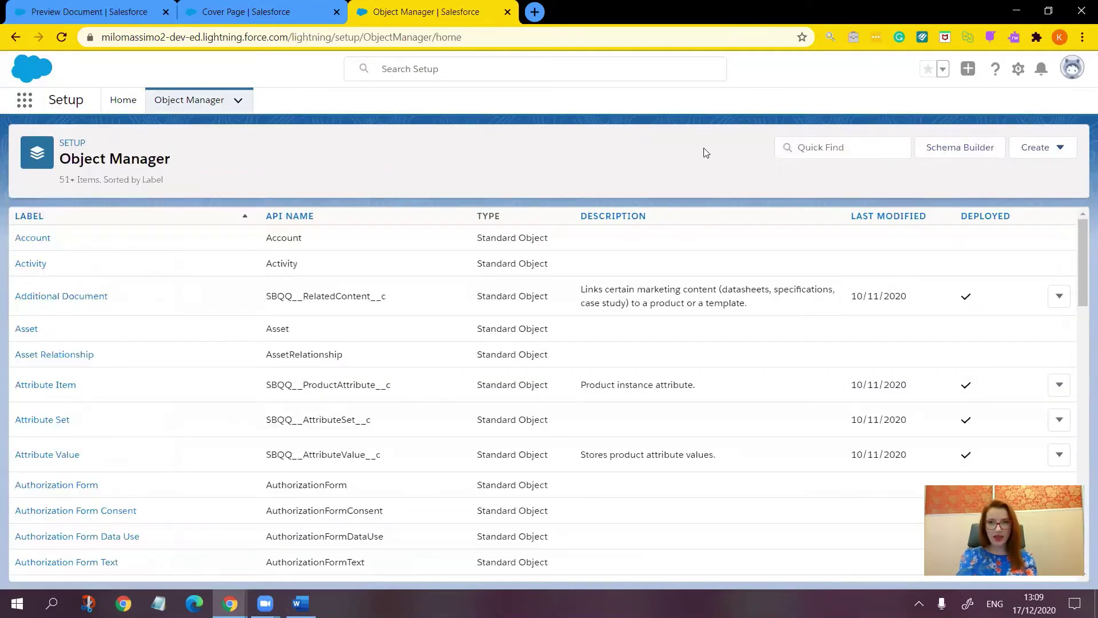
Open the Line Column object's Conditional Print Field, searching 'Line' then filtering fields for 'cond'
click(817, 154)
text(Line)
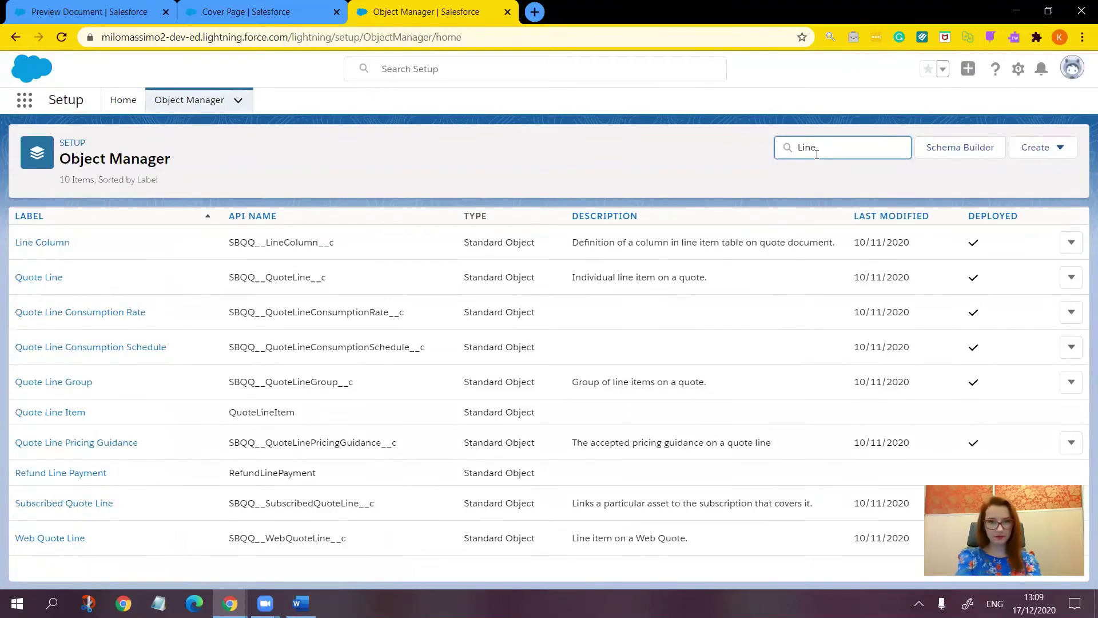
click(41, 242)
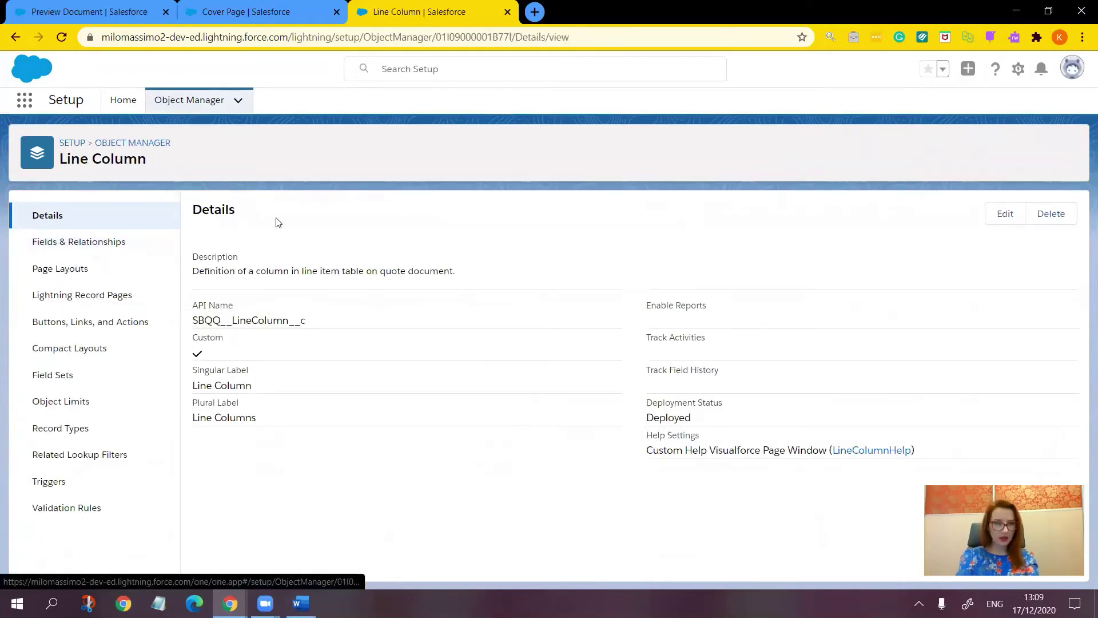
click(121, 239)
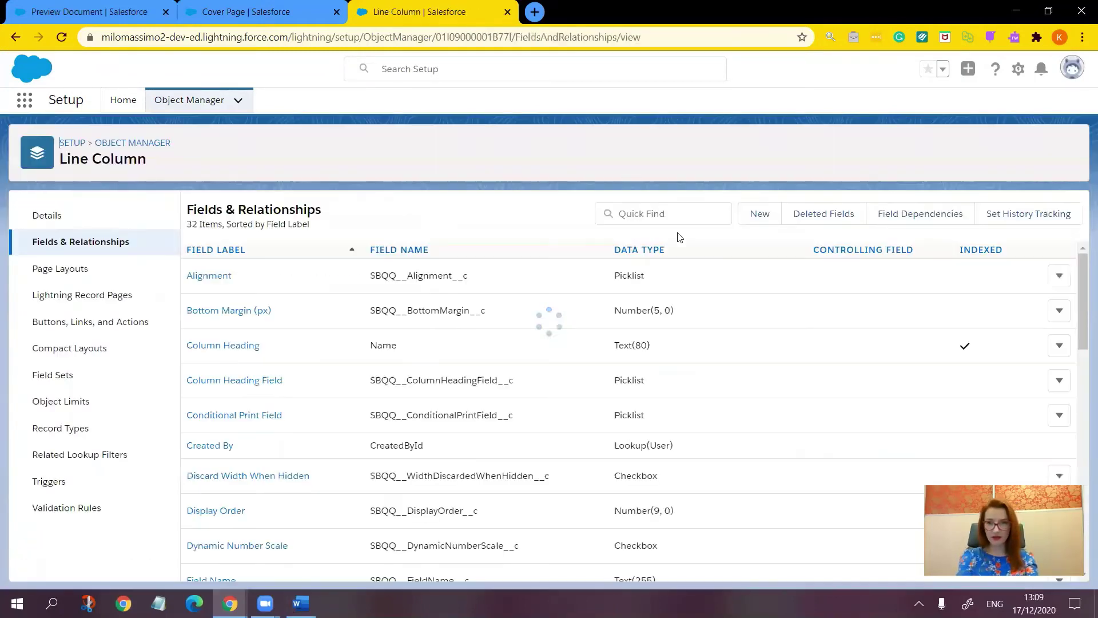
click(659, 211)
text(con)
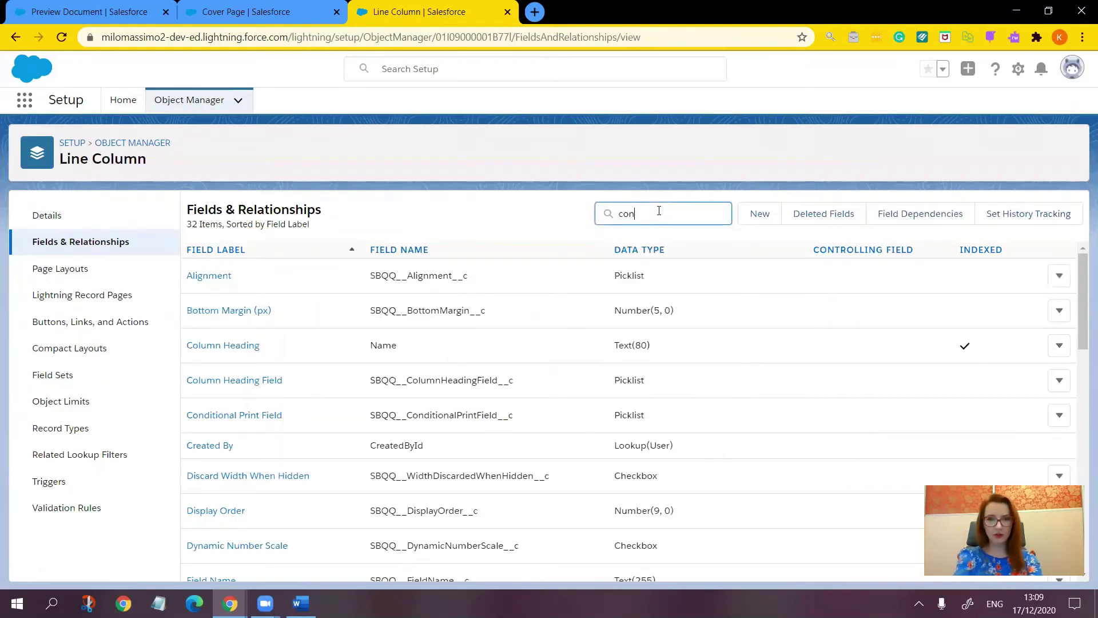
text(d)
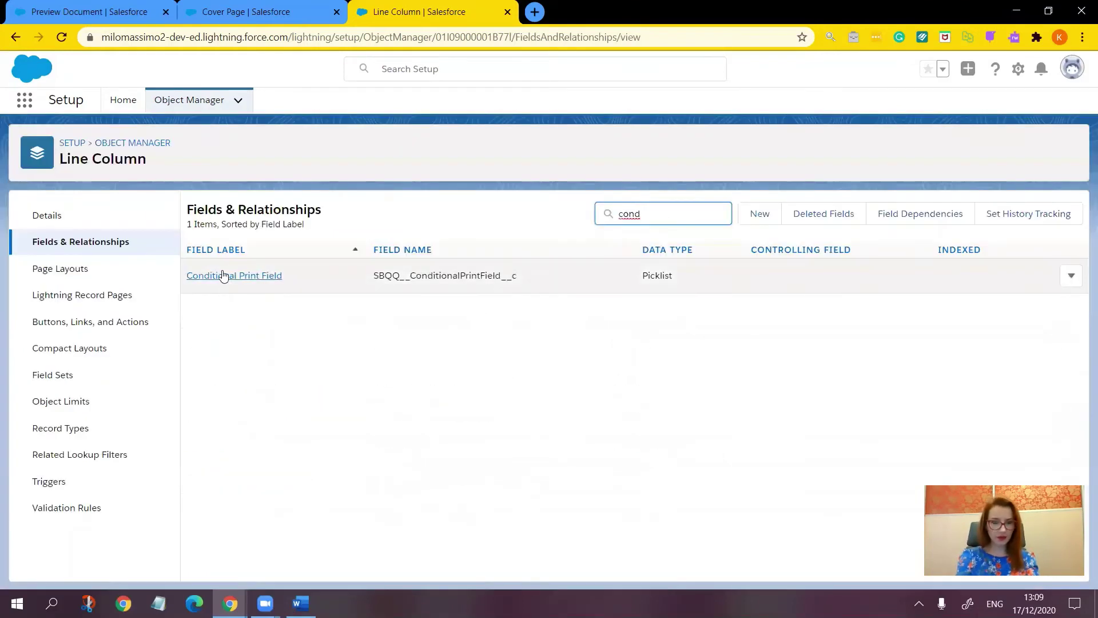
click(223, 275)
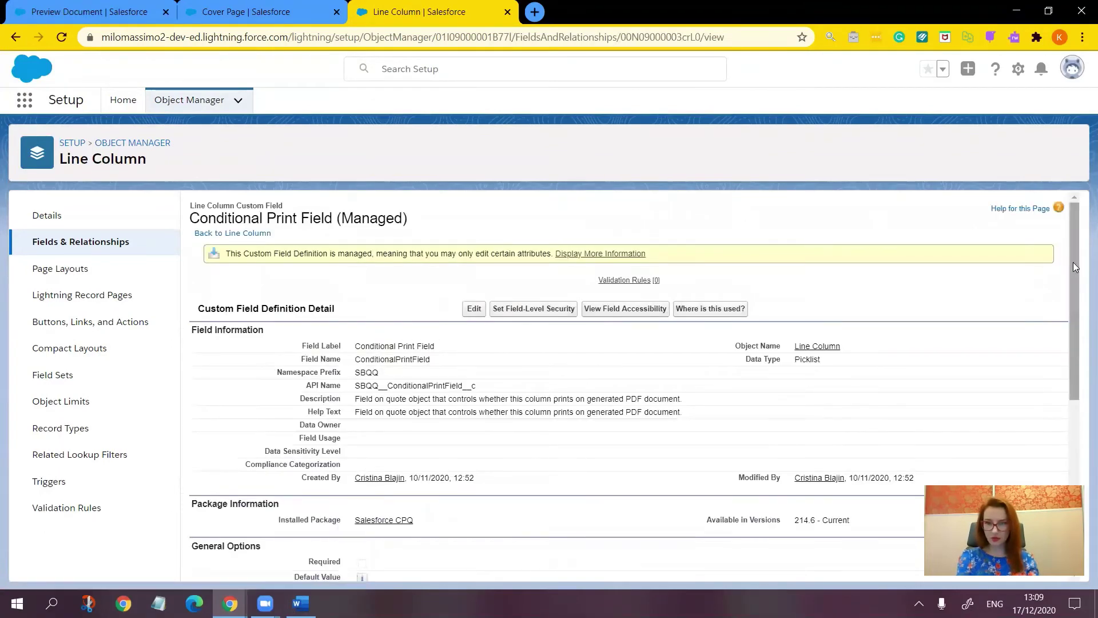
Add the pasted SBQQ__AdditionalDiscountAmount__c as a new picklist value and save it
drag(1073, 262, 1081, 452)
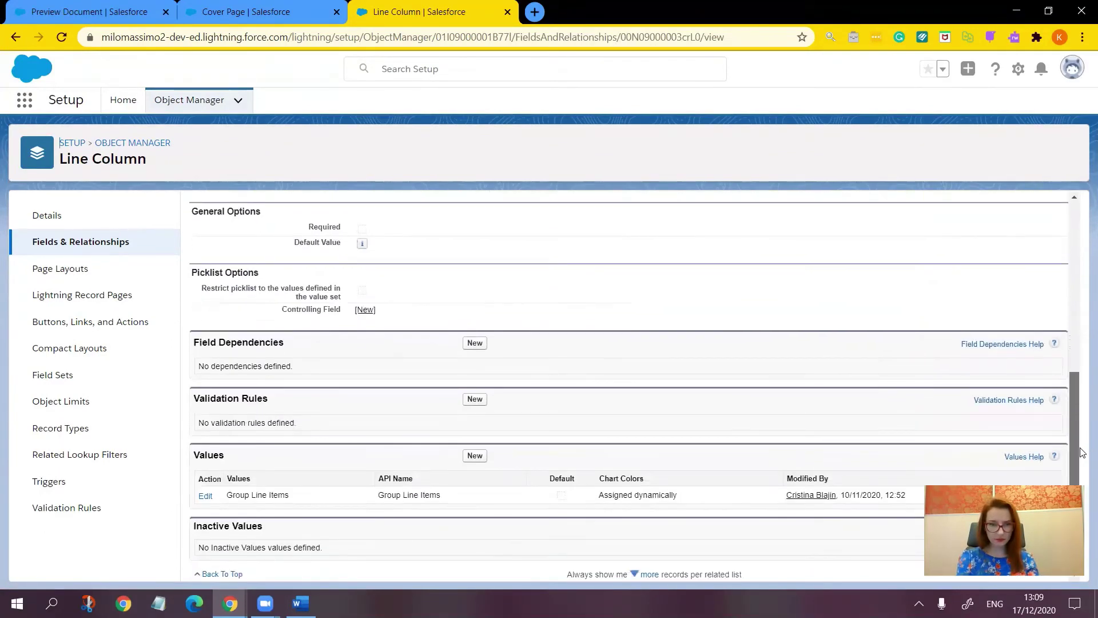
click(476, 458)
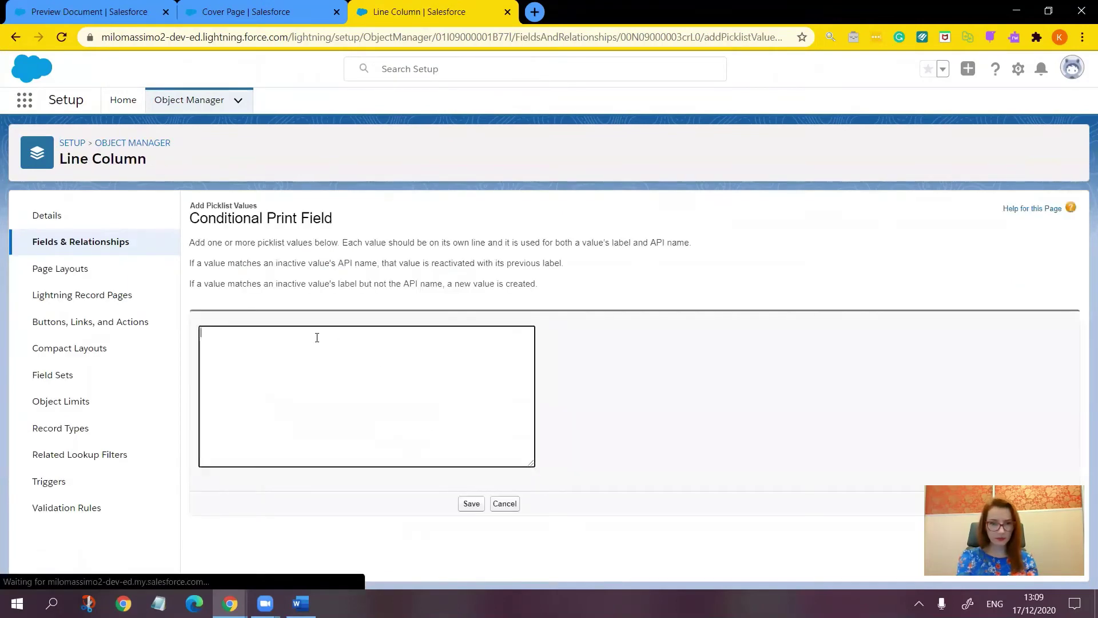
key(ctrl+v)
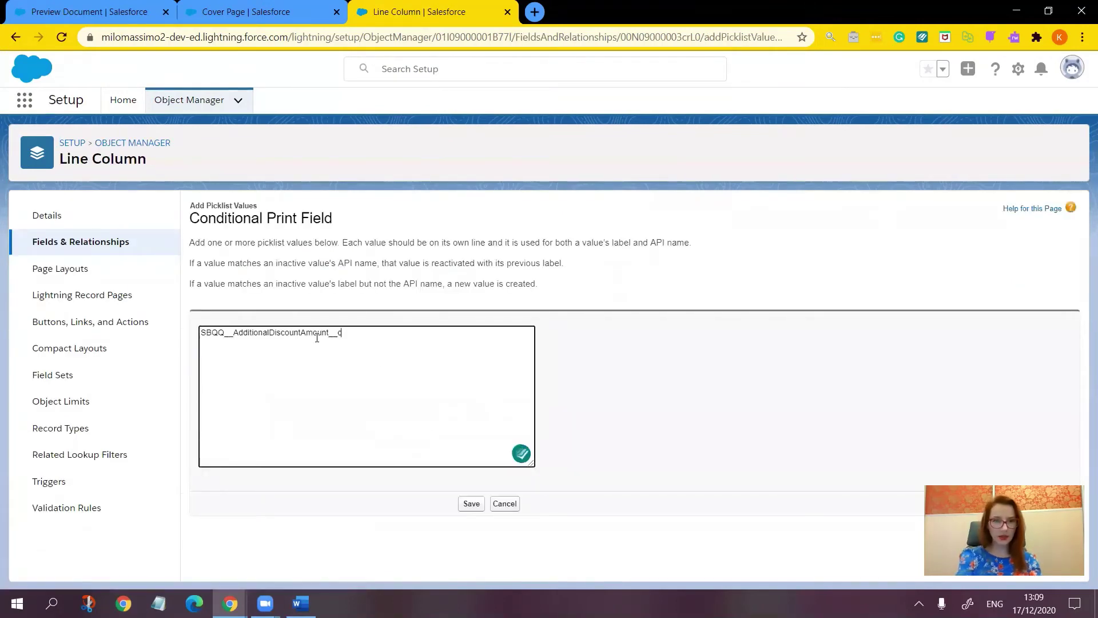
click(472, 504)
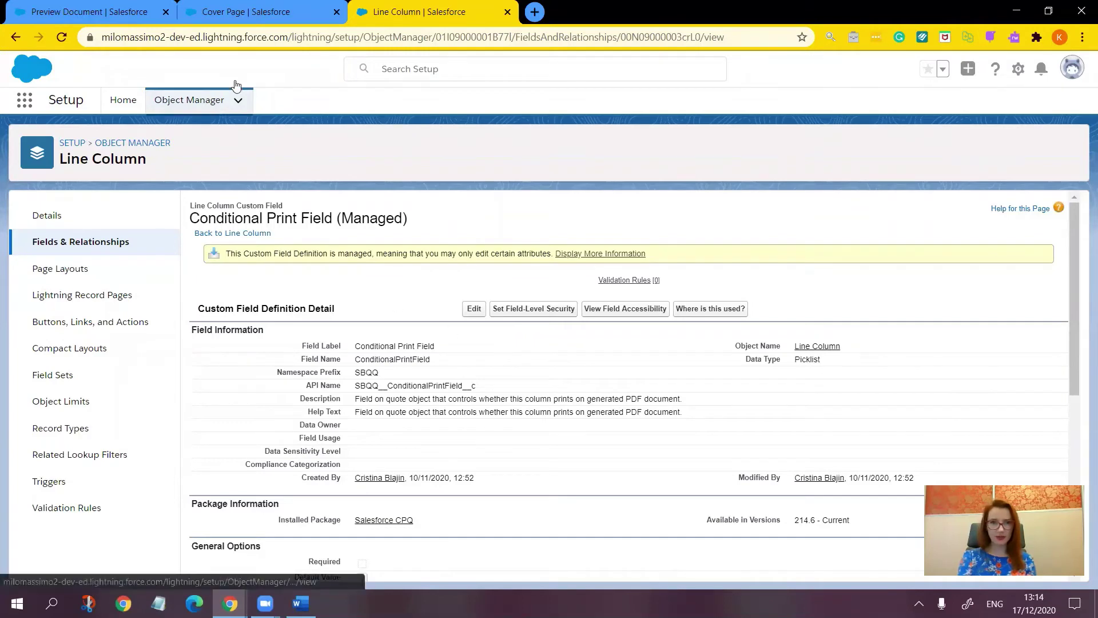
click(222, 17)
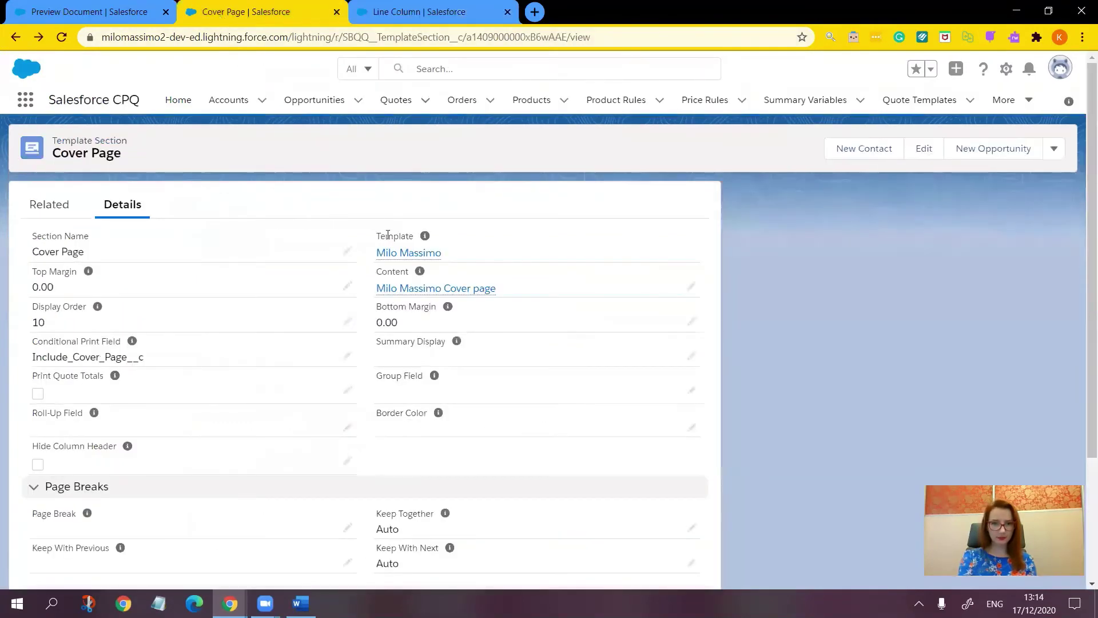
click(406, 252)
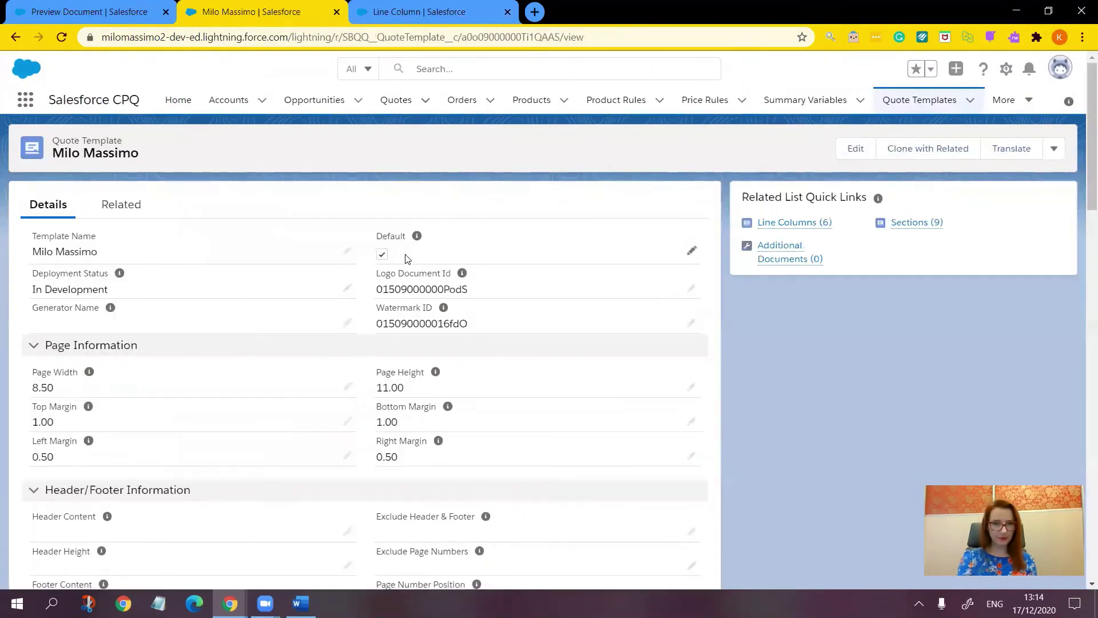
click(120, 207)
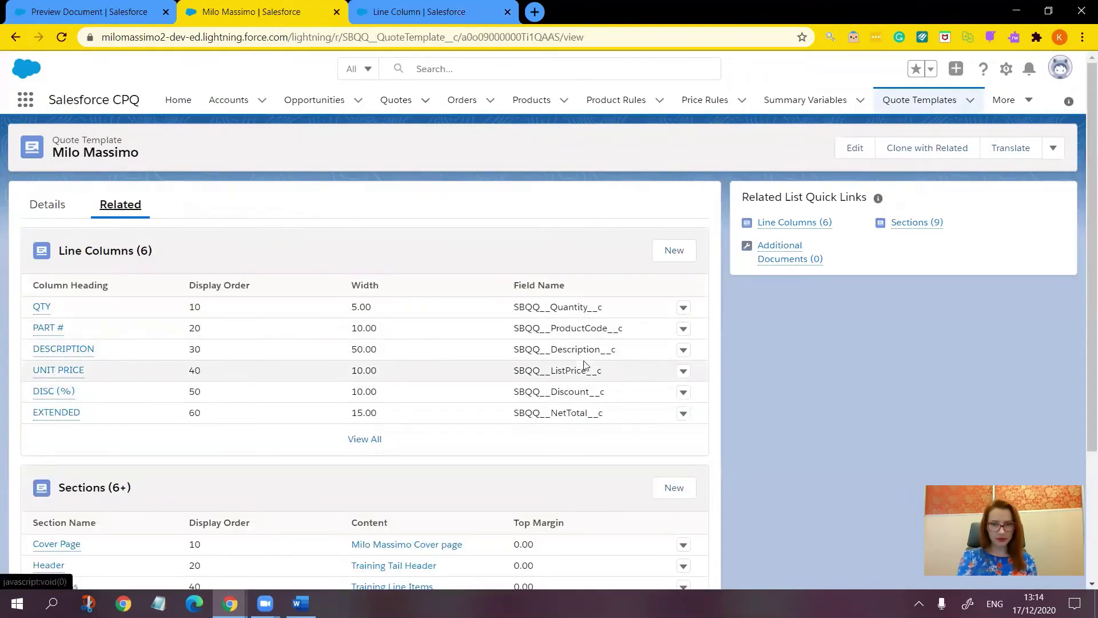
click(684, 392)
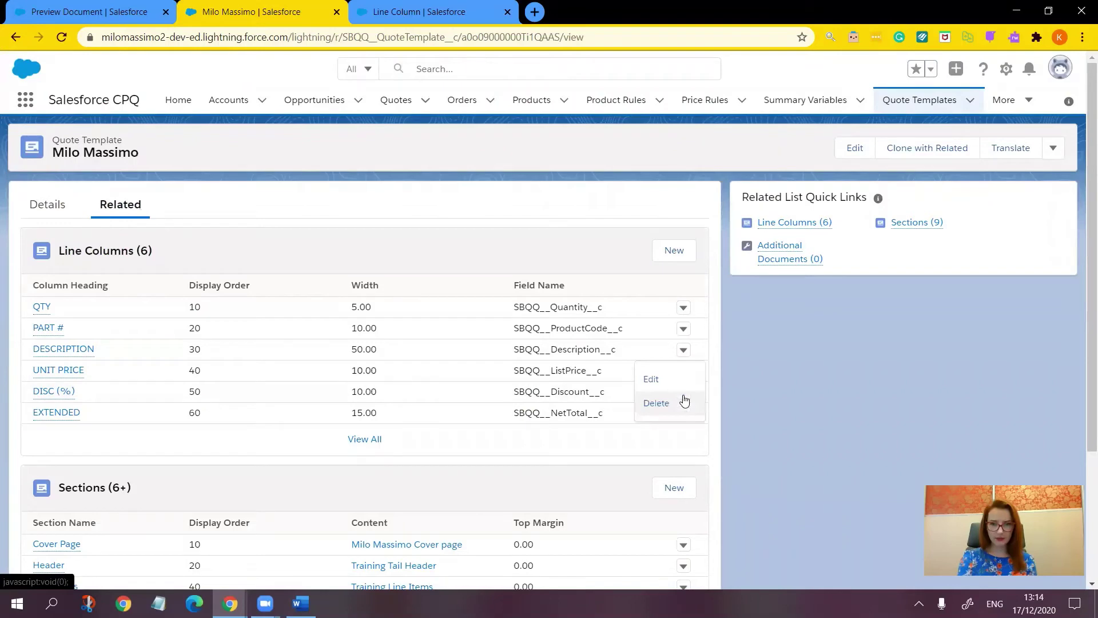
click(663, 380)
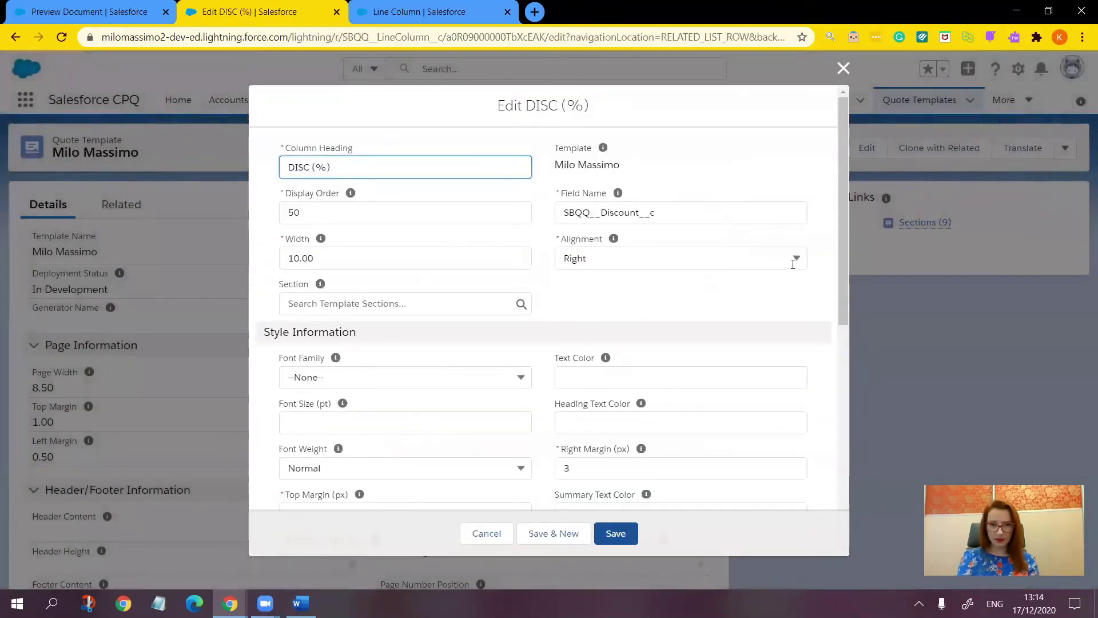
Set the DISC (%) column's Conditional Print Field to SBQQ__AdditionalDiscountAmount__c and save
scroll(844, 286, down, 3)
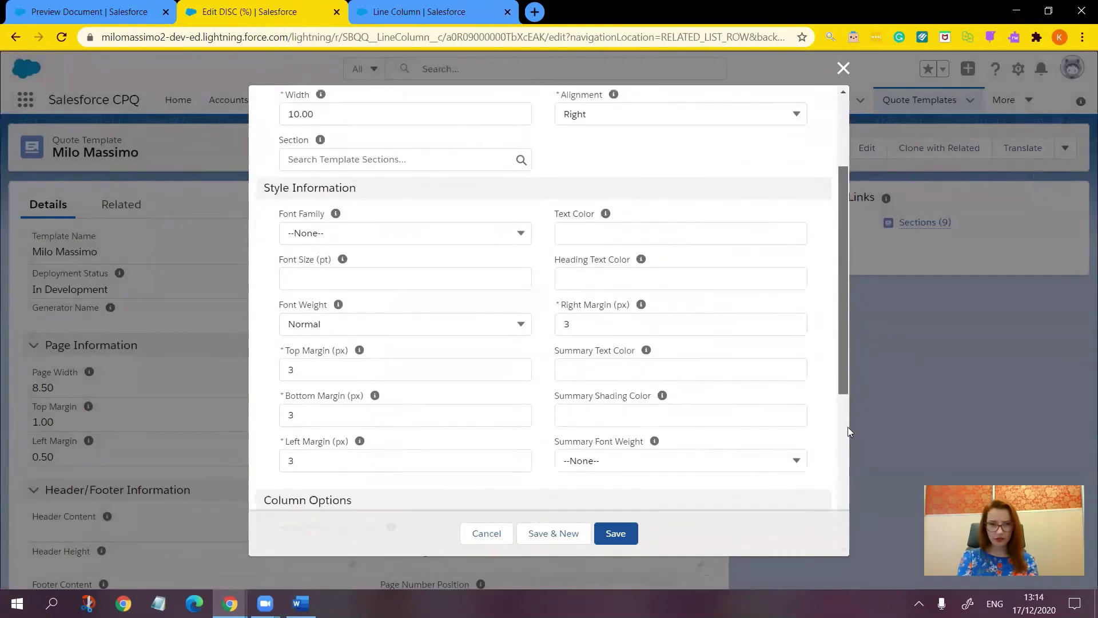
scroll(848, 430, down, 6)
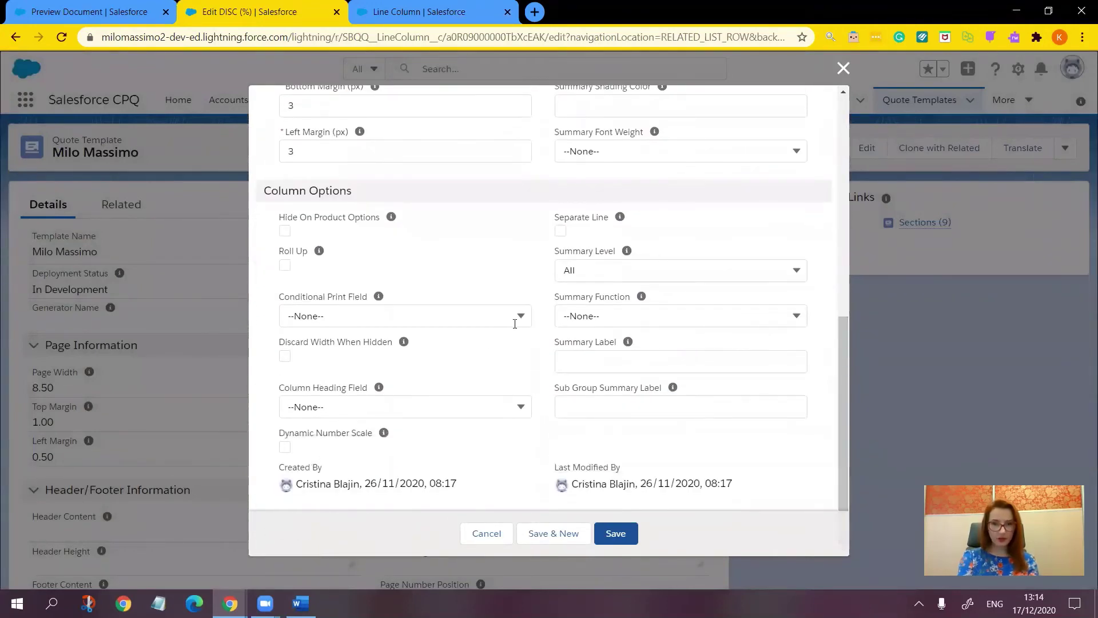
click(513, 318)
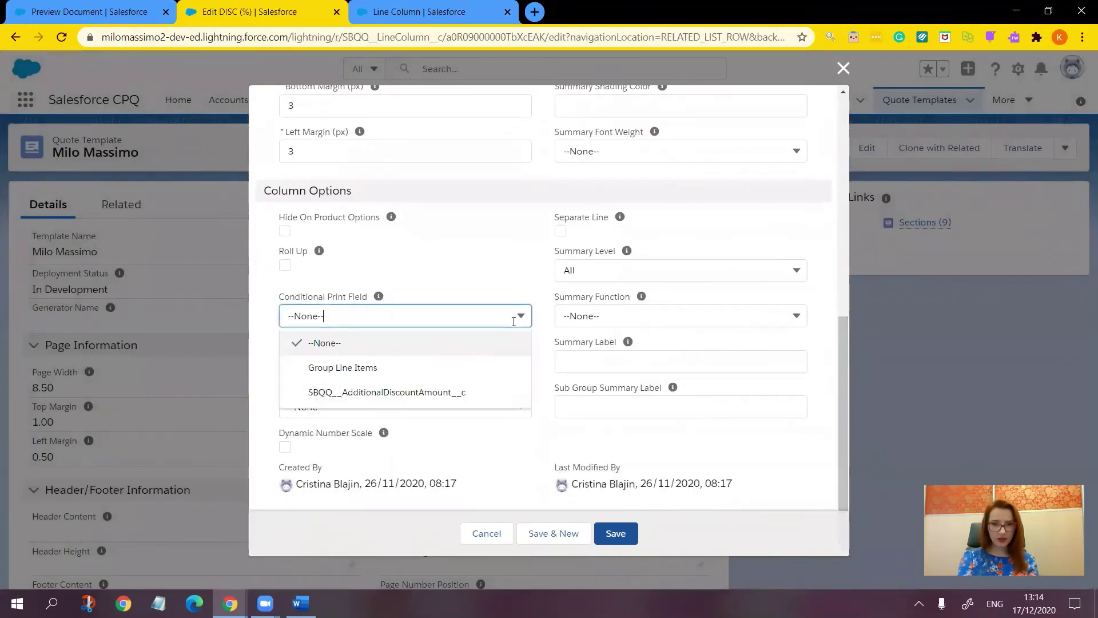
click(432, 393)
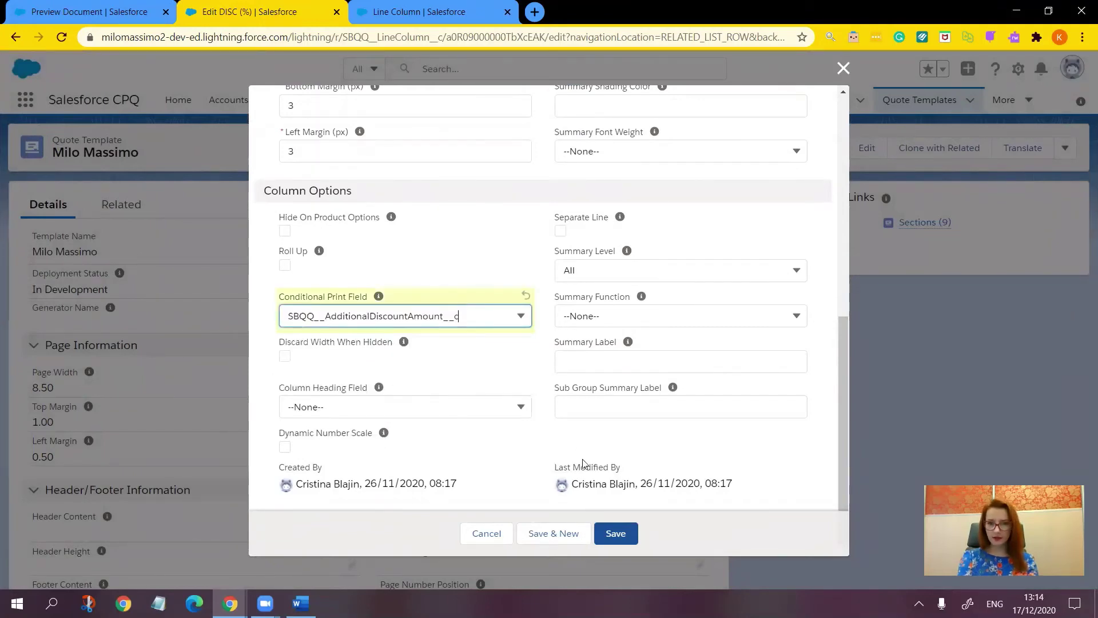
click(617, 533)
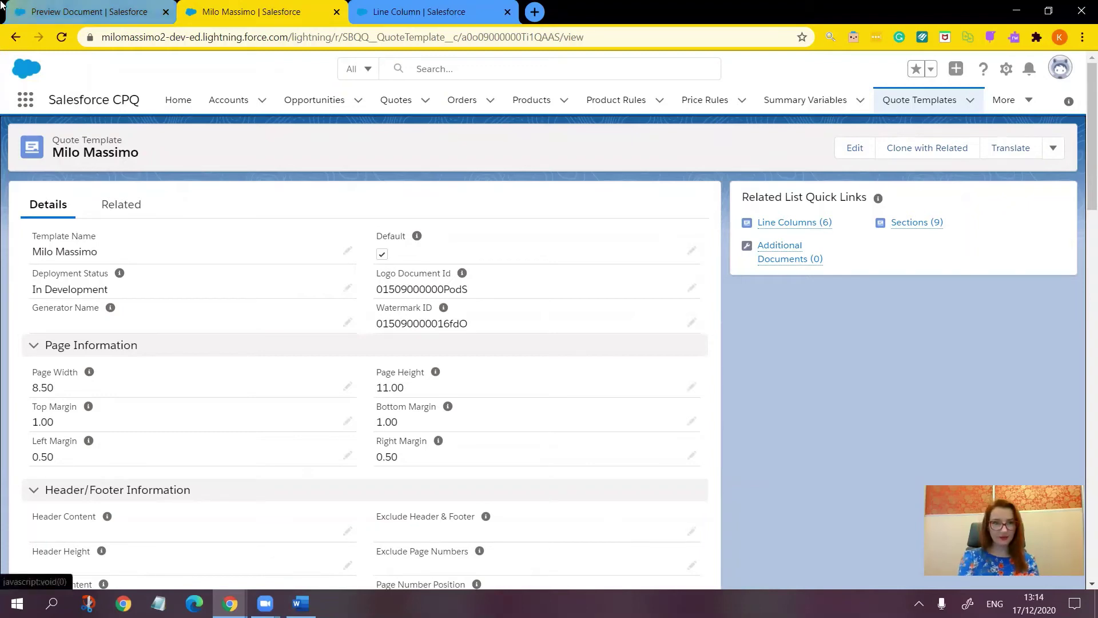
Generate the quote preview, check page 2's price table lacks DISC (%), then revisit the column record
click(68, 13)
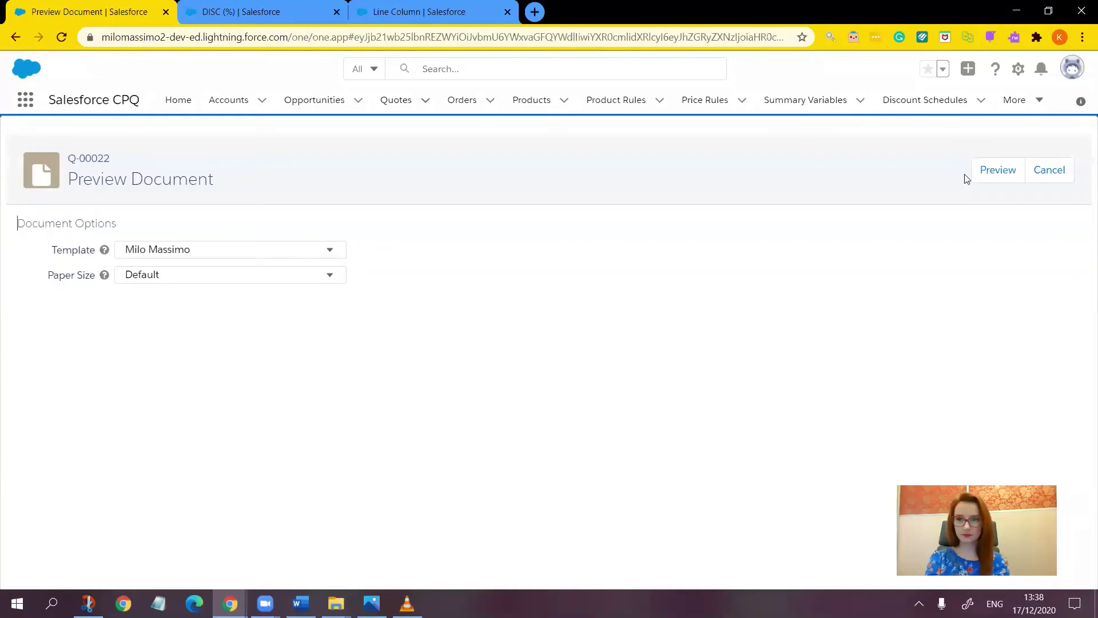
click(995, 172)
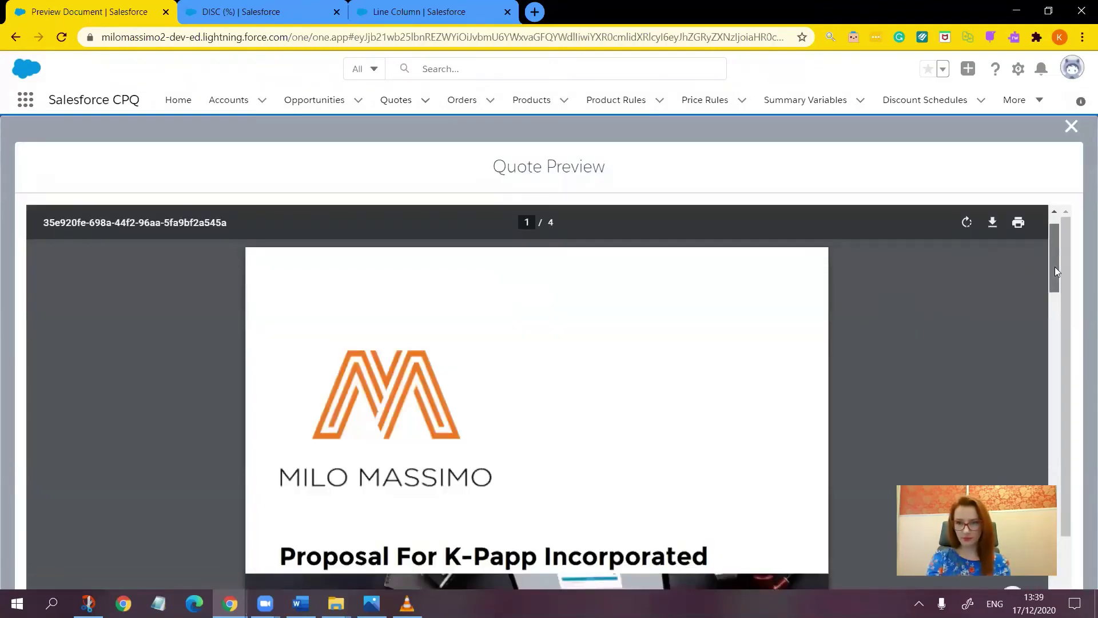
drag(1055, 267, 1055, 405)
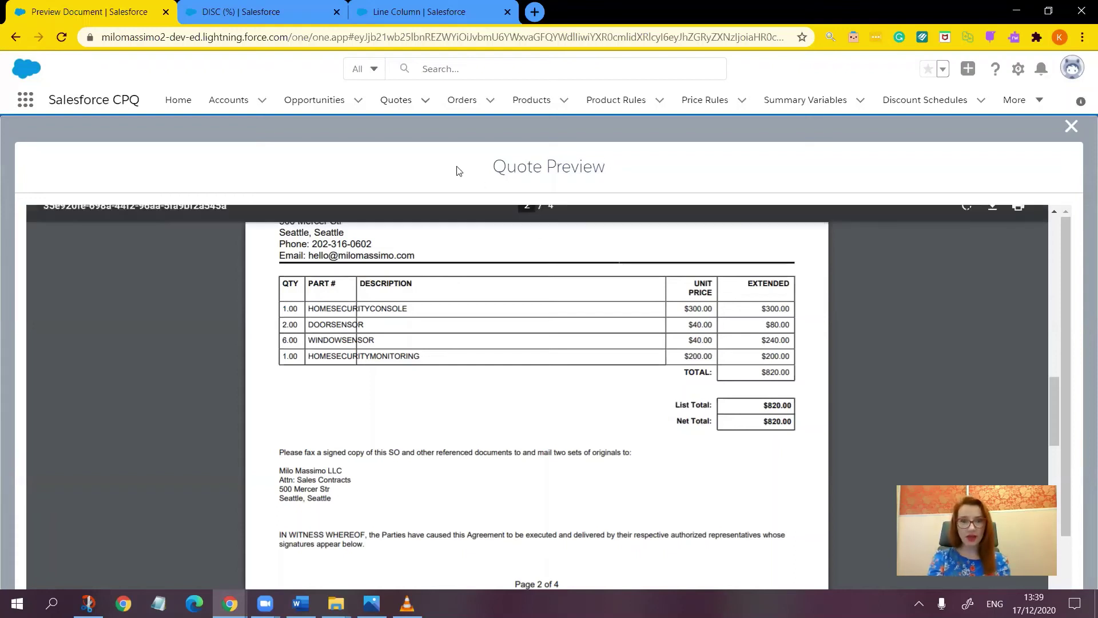
click(295, 13)
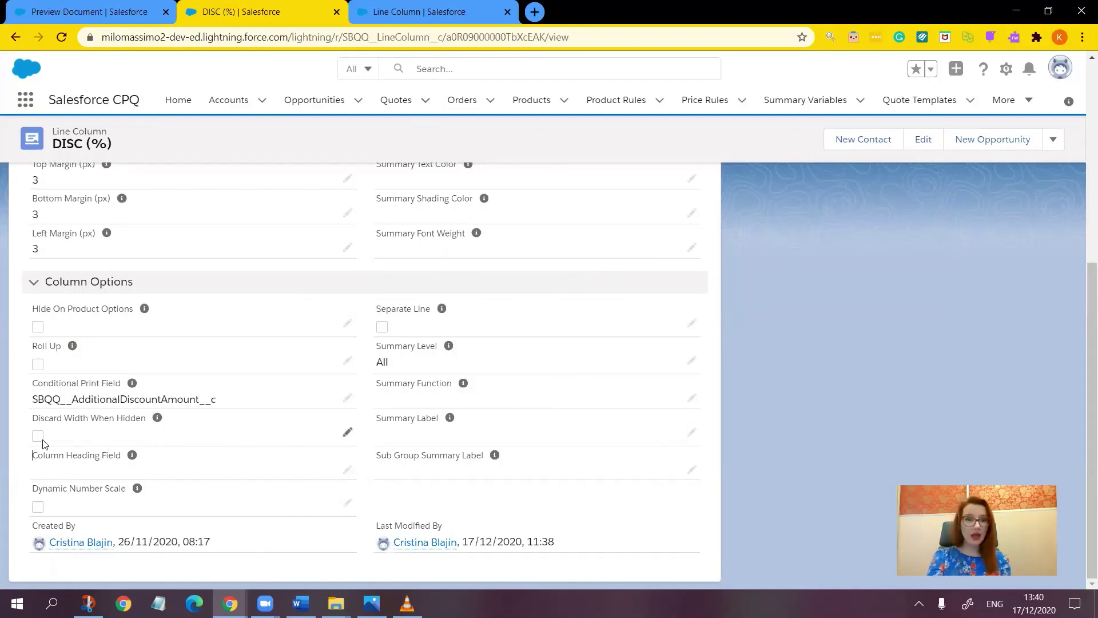
Enable Discard Width When Hidden on the DISC (%) column and save it
click(347, 438)
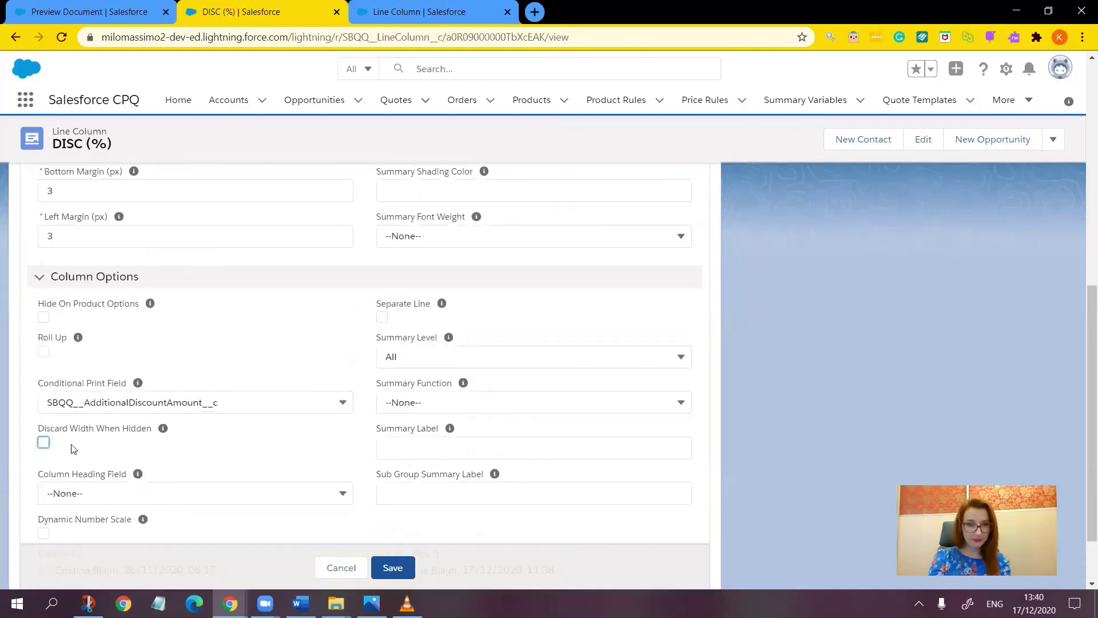
click(44, 443)
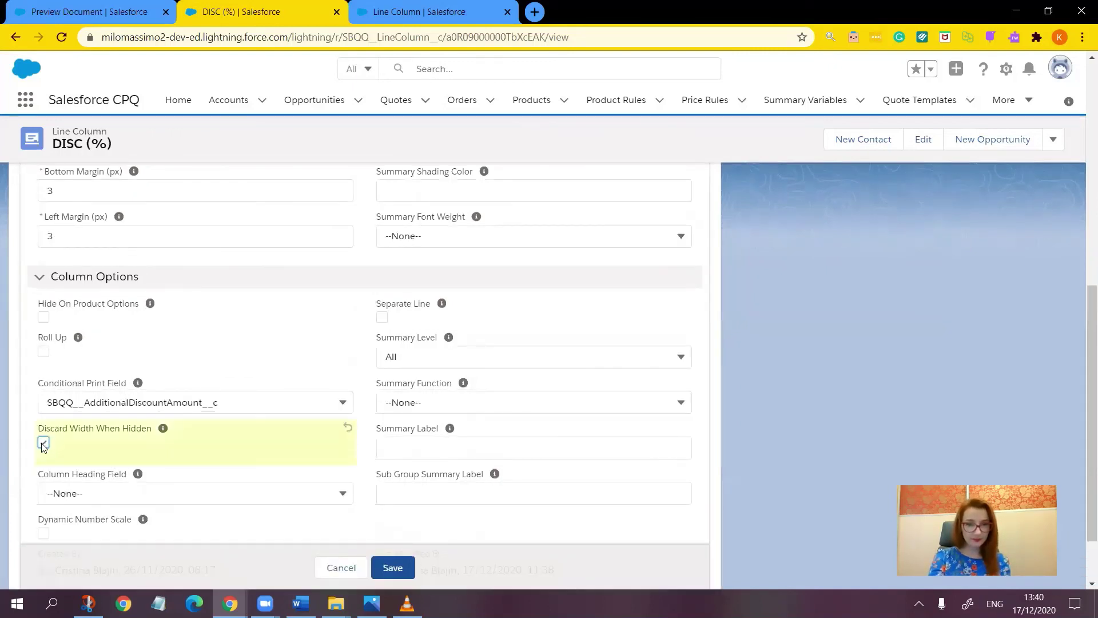
click(395, 567)
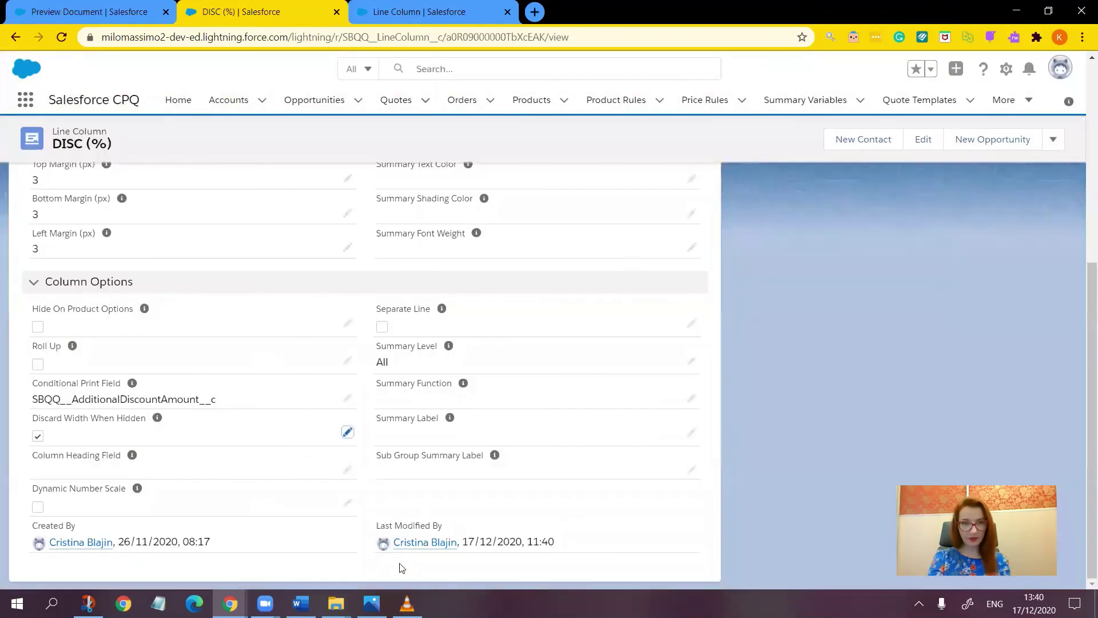
click(114, 12)
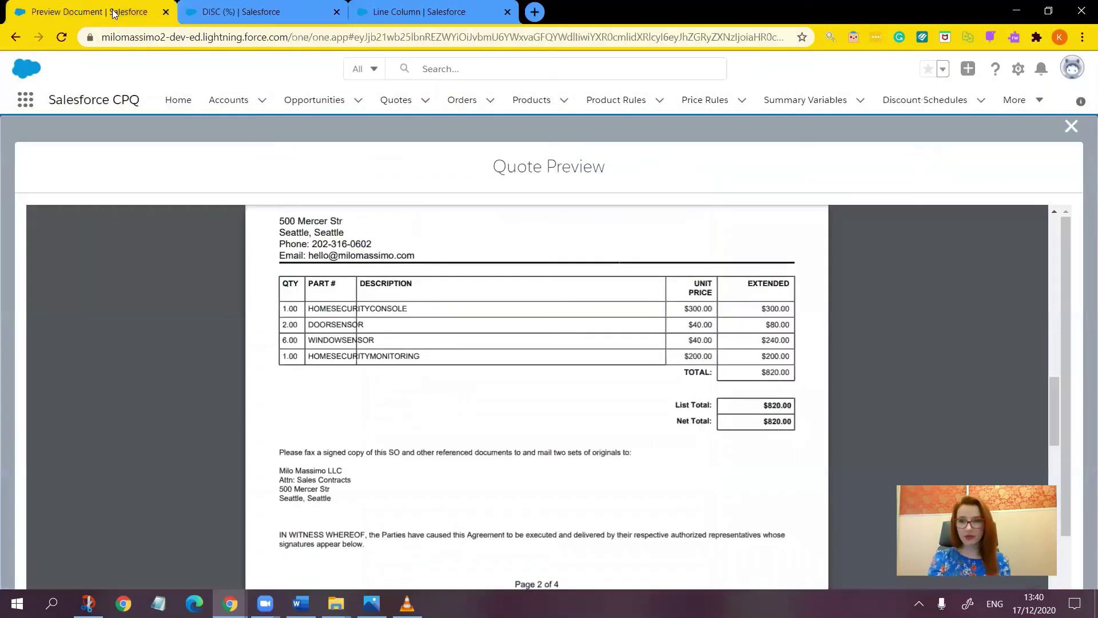
Regenerate the preview and confirm page 2's price table has no DISC (%) column, totalling $820.00
click(1069, 125)
click(989, 175)
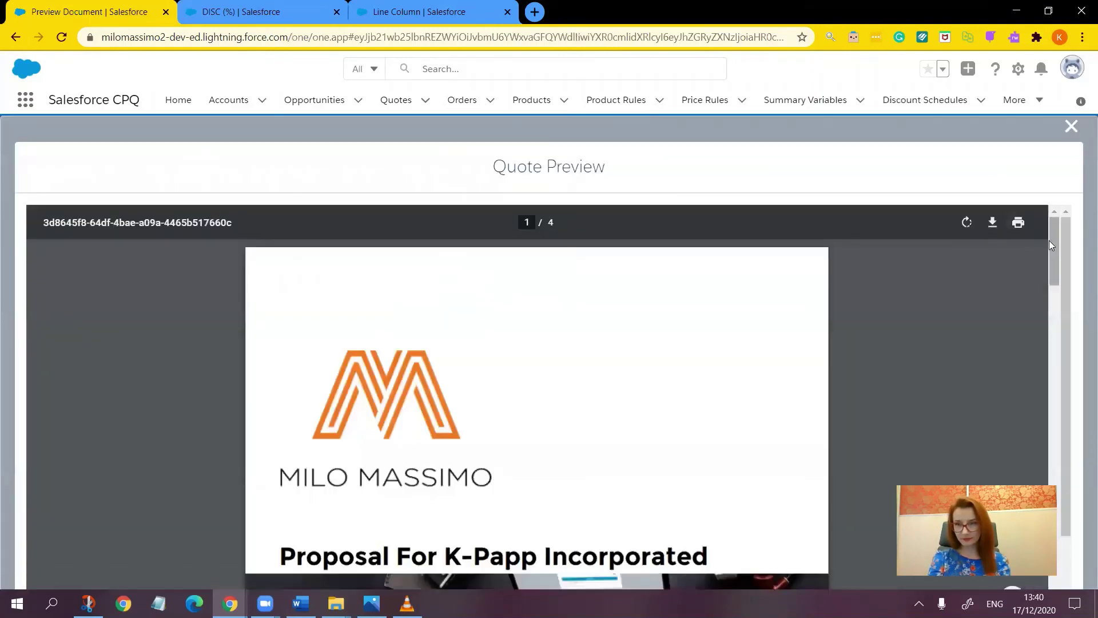
drag(1051, 242, 1051, 386)
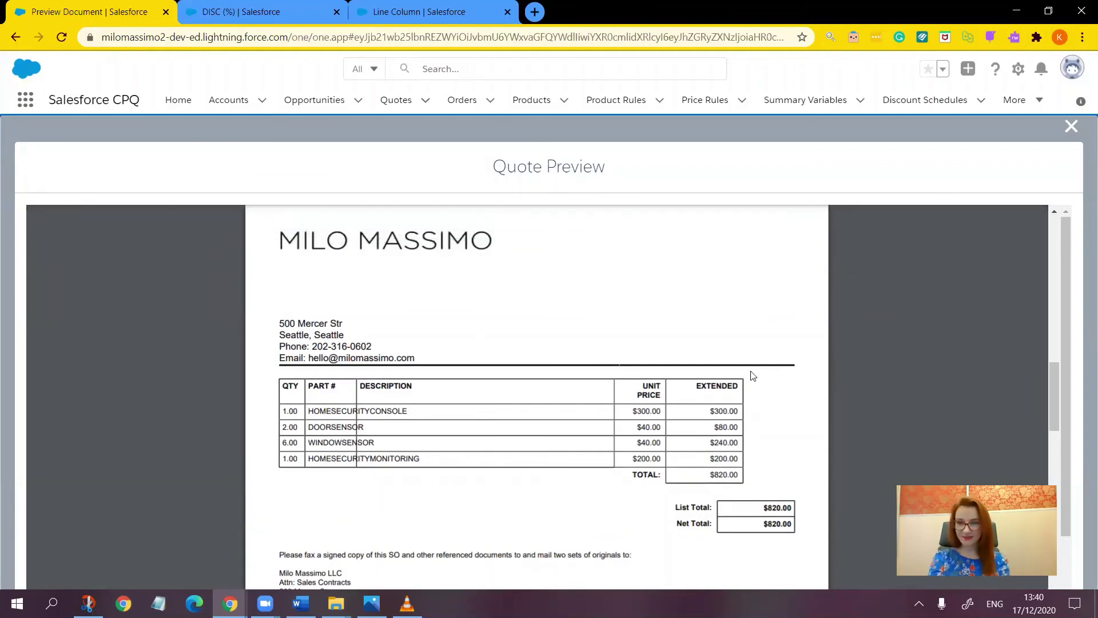
mouse_move(579, 364)
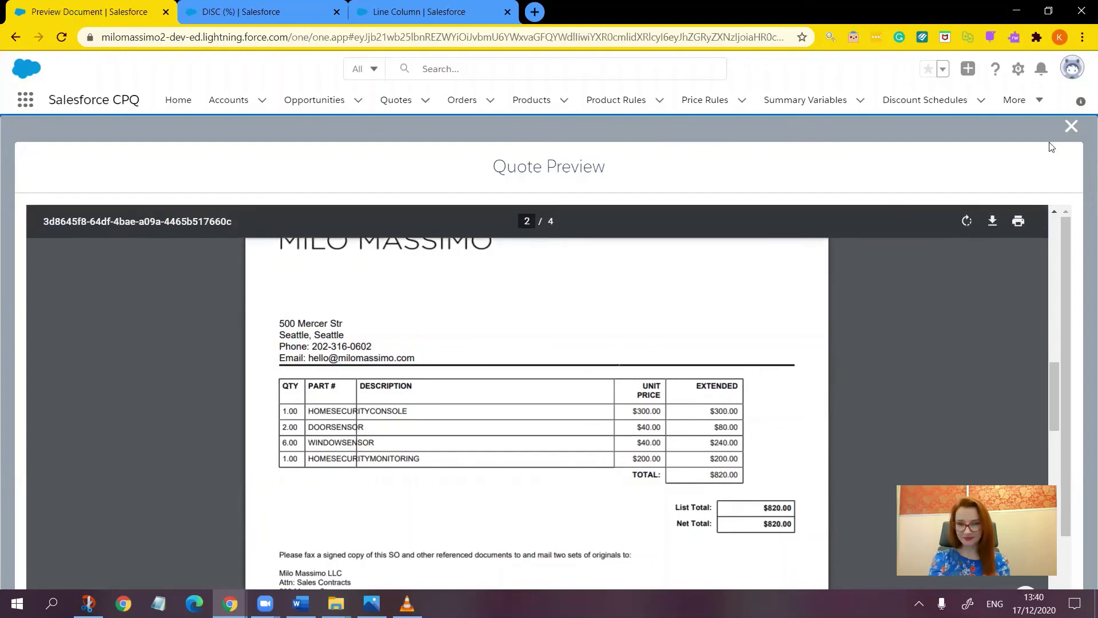